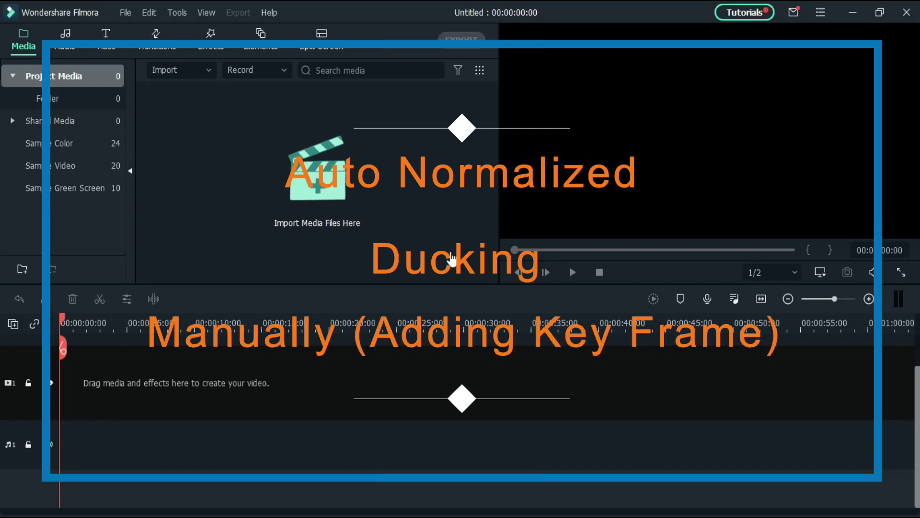
Open the recent project 'Layout # layer.wfp' from the File menu's recent list.
left_click(126, 14)
mouse_move(211, 72)
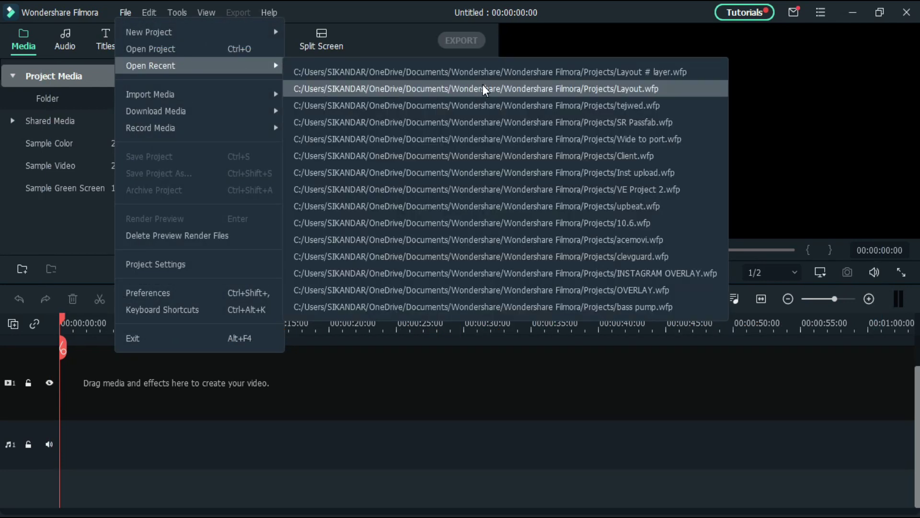
left_click(507, 72)
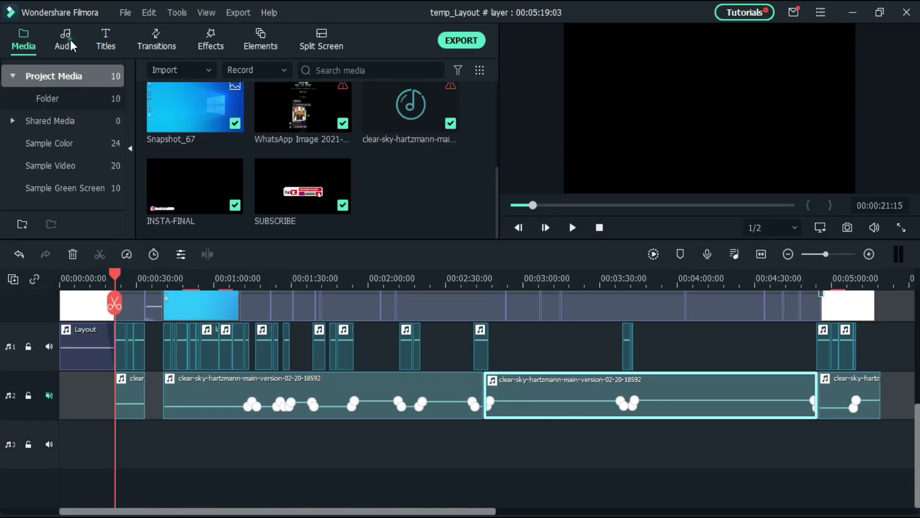
Drag the downloaded 'With you' music from the audio library onto audio track 3.
left_click(70, 39)
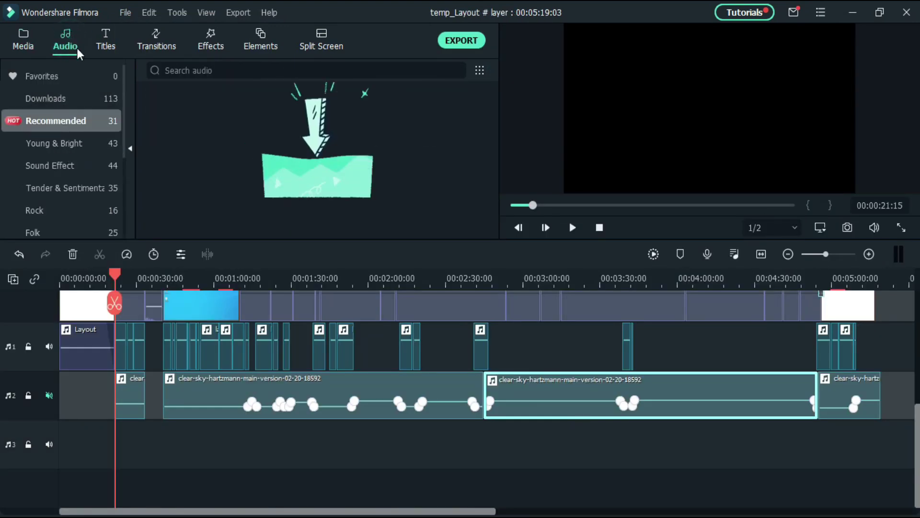
left_click(64, 98)
left_click_drag(185, 143, 159, 442)
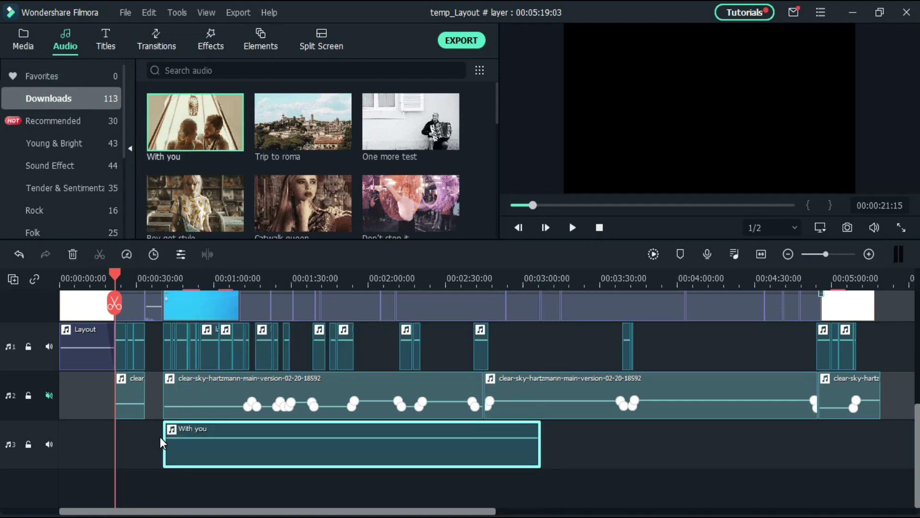
Zoom into the timeline and slide the 'With you' clip left to start at the playhead near 00:00:20.
left_click(869, 254)
left_click(869, 254)
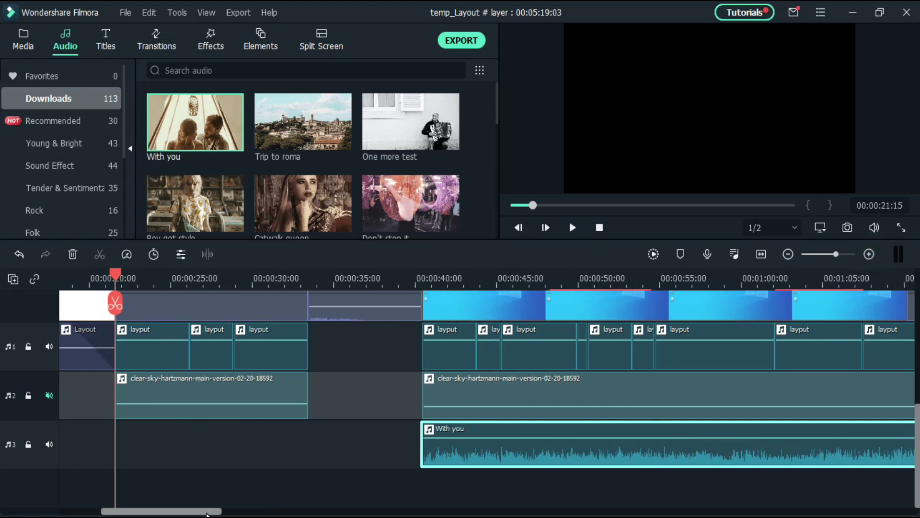
mouse_move(211, 512)
left_mouse_down()
mouse_move(223, 511)
mouse_move(197, 512)
left_mouse_up()
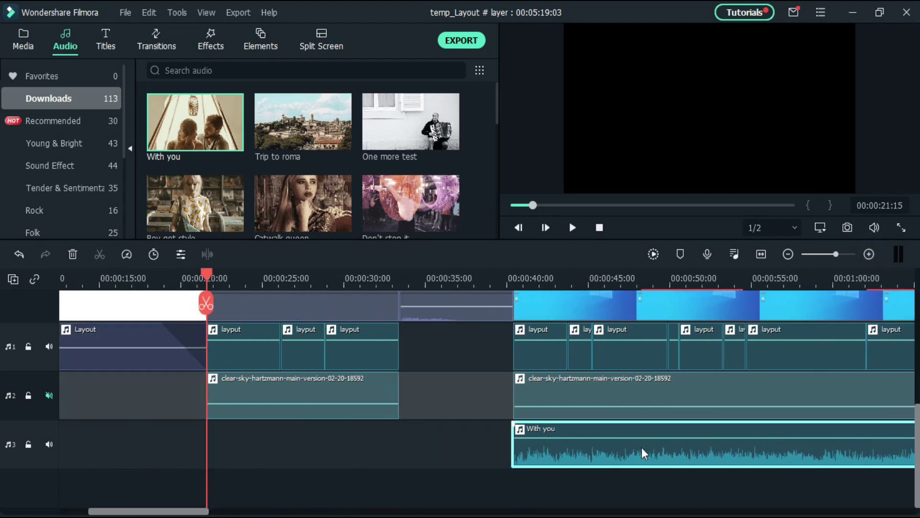
left_click_drag(644, 453, 333, 458)
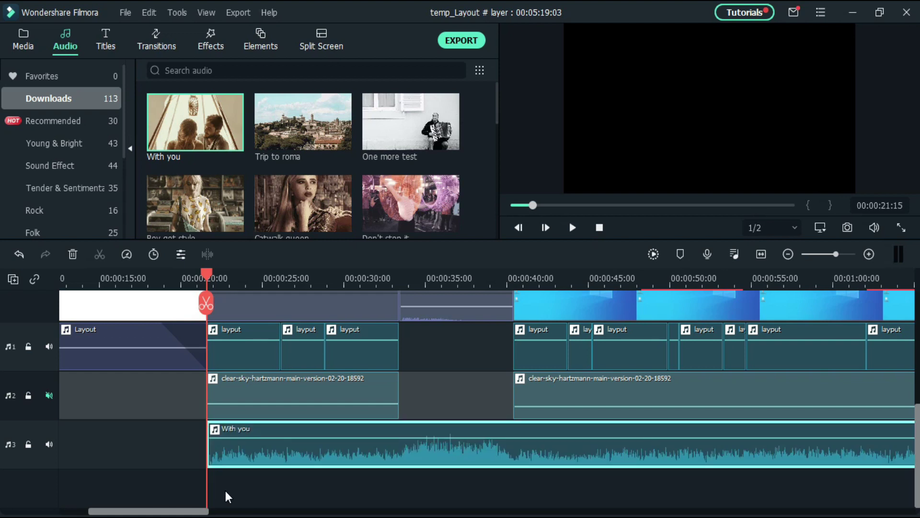
Enable Volume: Auto Normalization in the 'With you' clip's Adjust Audio settings, toggling to compare, leaving it on.
right_click(478, 457)
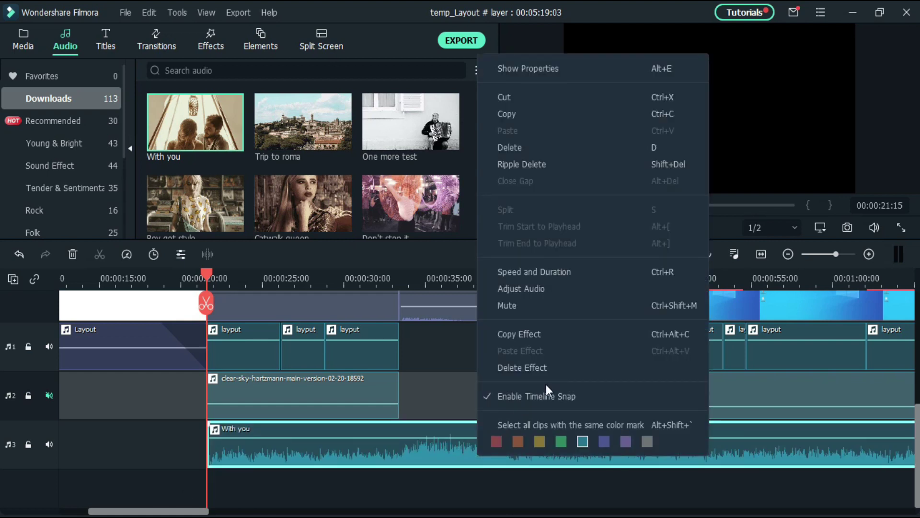
left_click(596, 291)
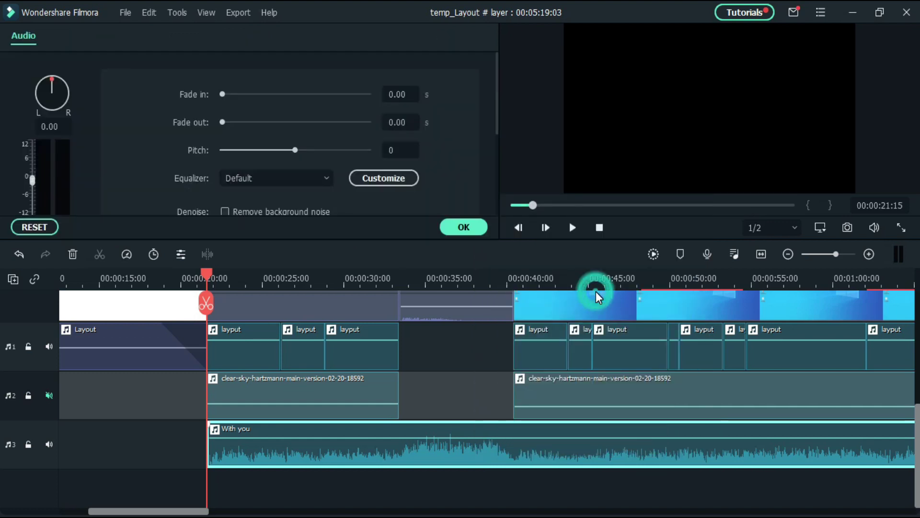
scroll(475, 180, "down", 5)
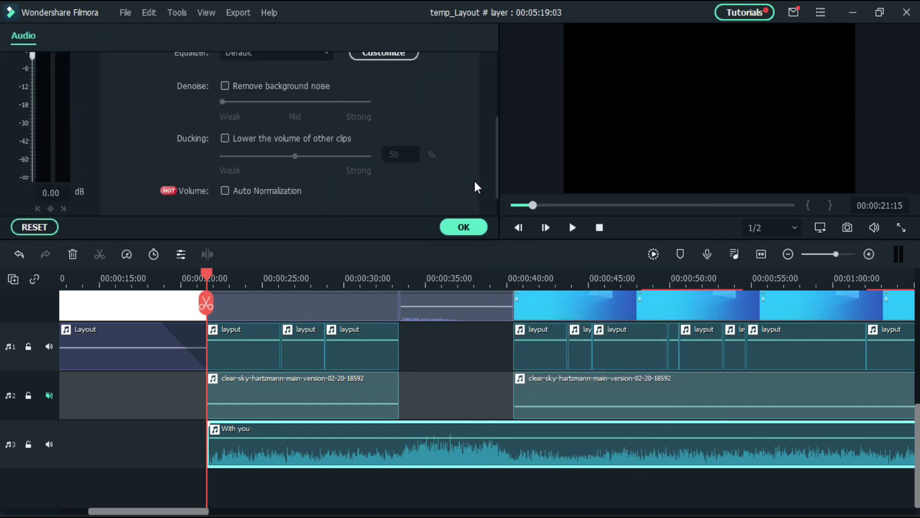
left_click(225, 191)
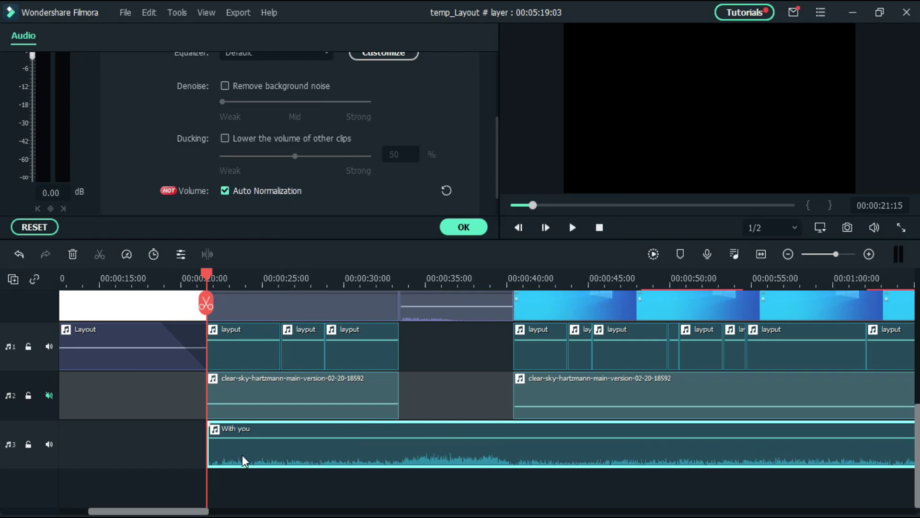
left_click(225, 191)
left_click(224, 191)
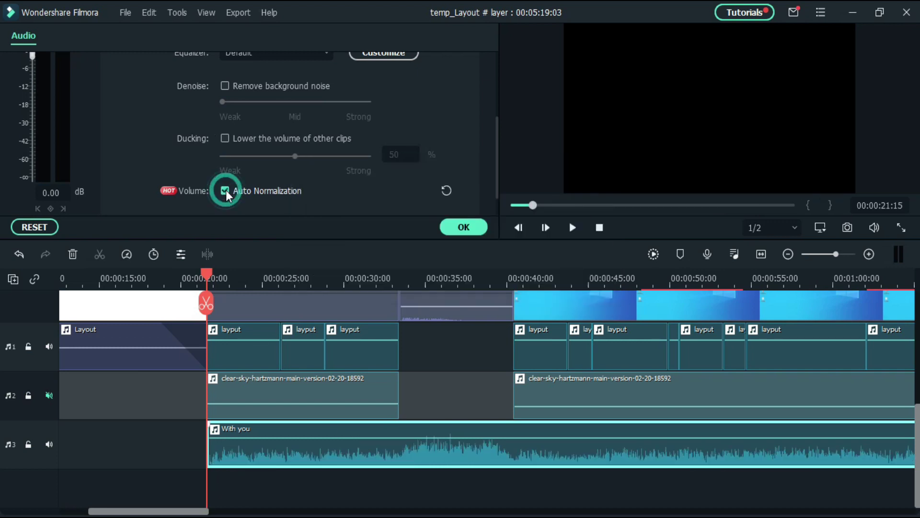
left_click(226, 193)
left_click(225, 192)
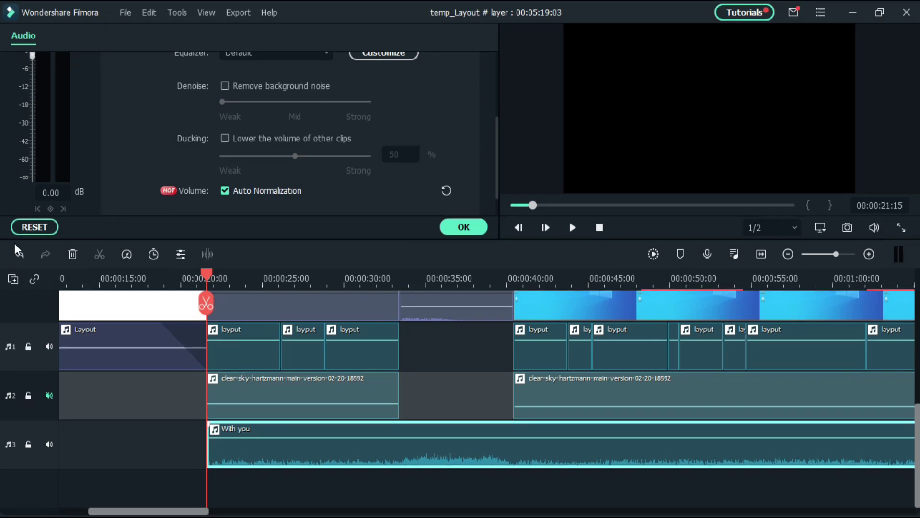
Reset the clip's audio adjustments so Auto Normalization is switched off.
left_click(35, 227)
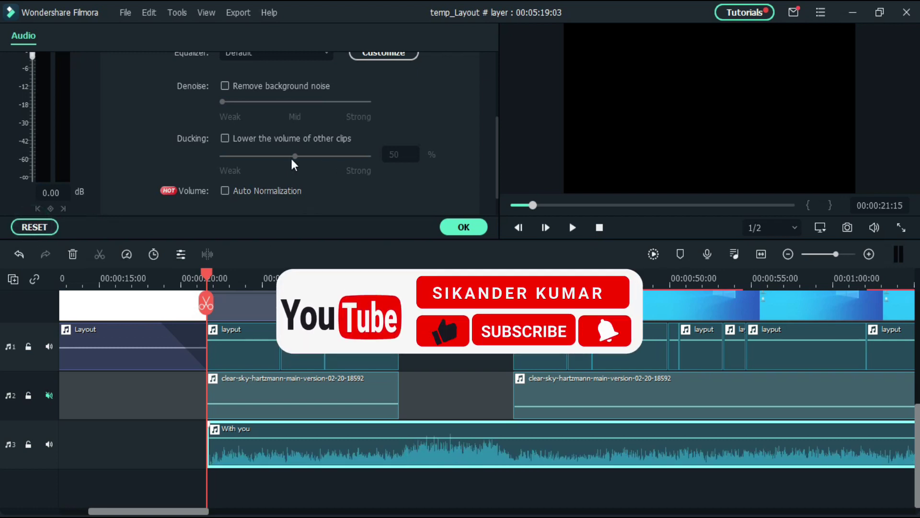
scroll(270, 162, "up", 1)
scroll(271, 162, "down", 1)
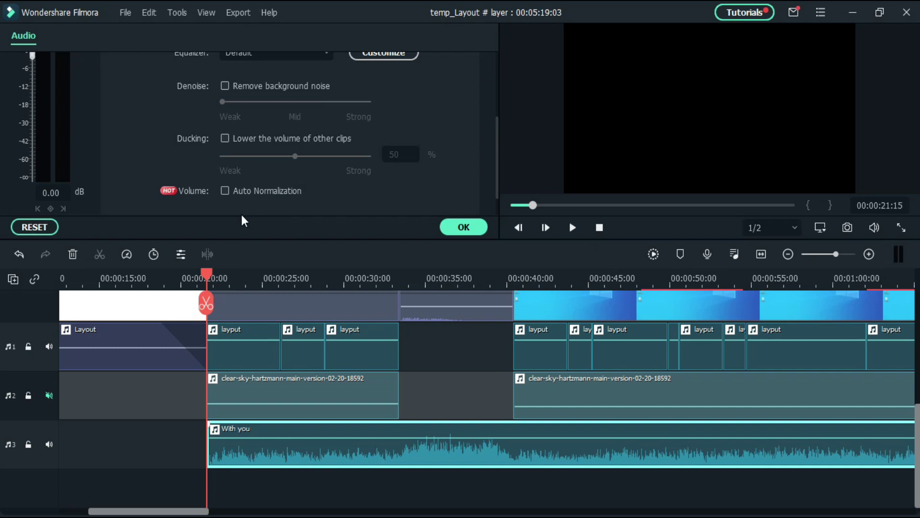
Select all track 1 voiceover clips and enable Ducking of other audio at 48%.
left_click(789, 254)
left_click(489, 348)
left_click_drag(436, 359, 189, 359)
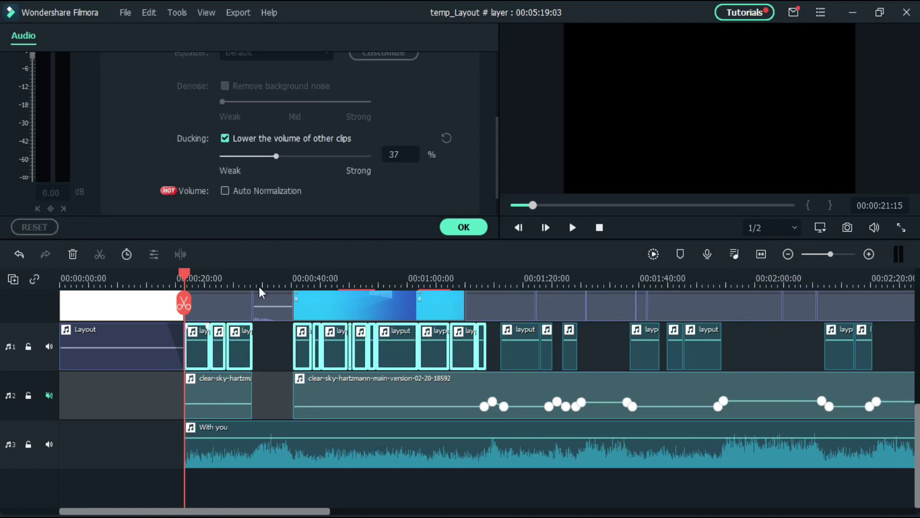
left_click(225, 139)
mouse_move(278, 160)
left_mouse_down()
mouse_move(222, 156)
mouse_move(374, 170)
mouse_move(366, 154)
mouse_move(295, 161)
left_mouse_up()
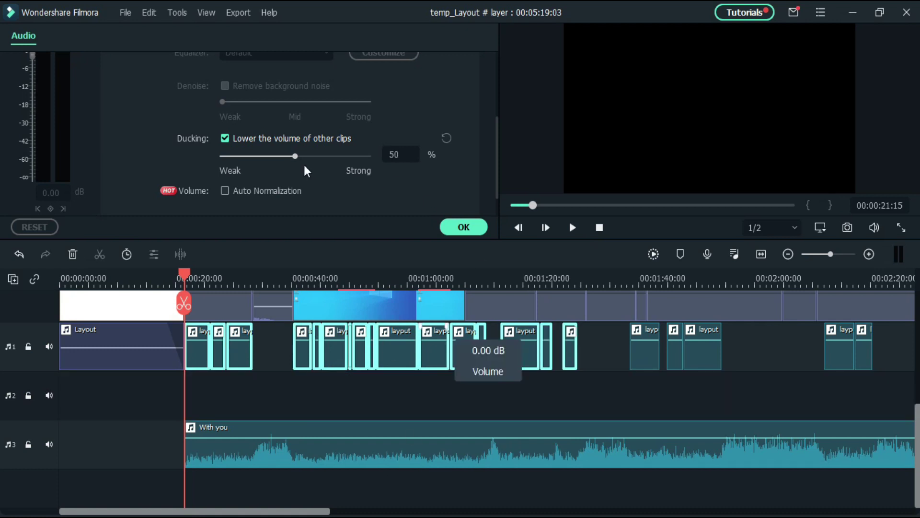
Uncheck Ducking, reopen the 'With you' clip's audio settings, and zoom in on its start near 00:00:21.
left_click(225, 138)
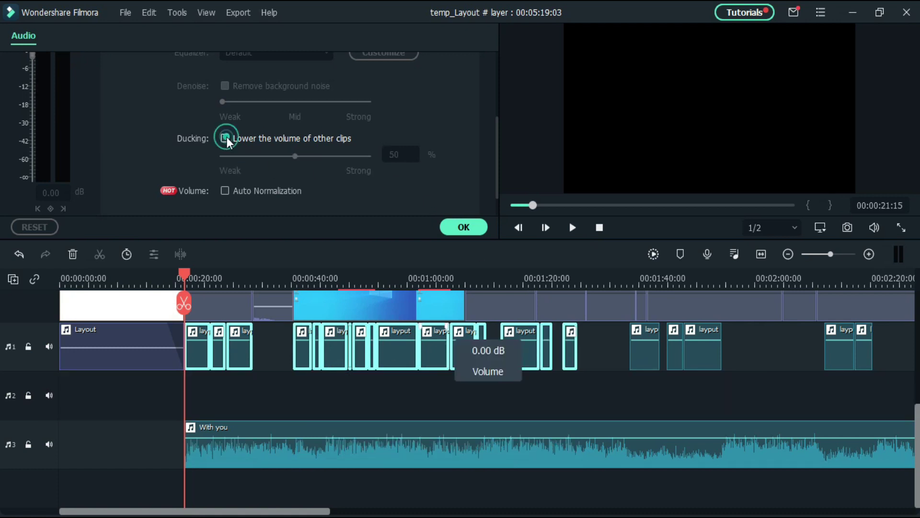
left_click(468, 228)
double_click(346, 457)
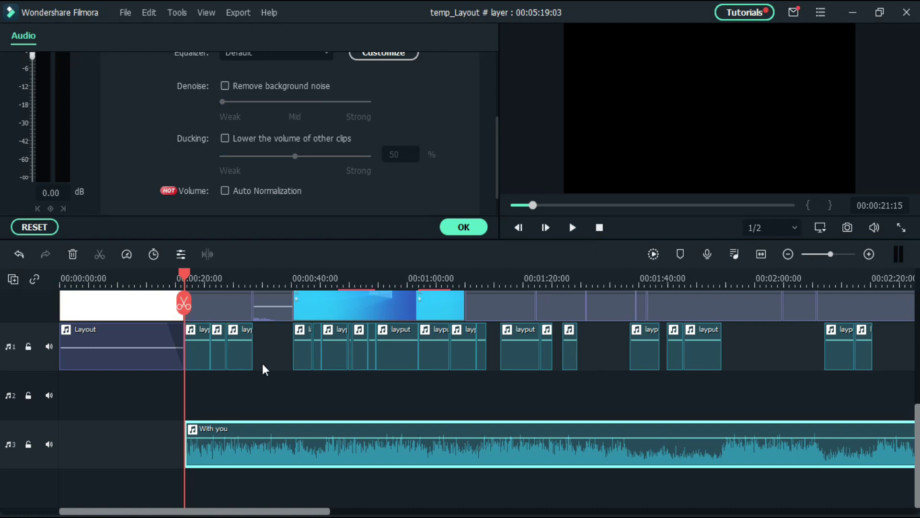
left_click(869, 254)
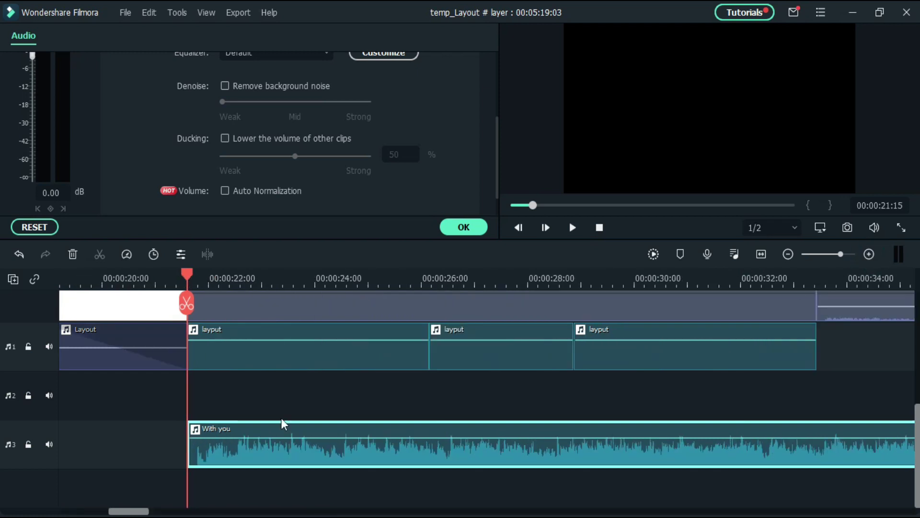
scroll(59, 192, "down", 1)
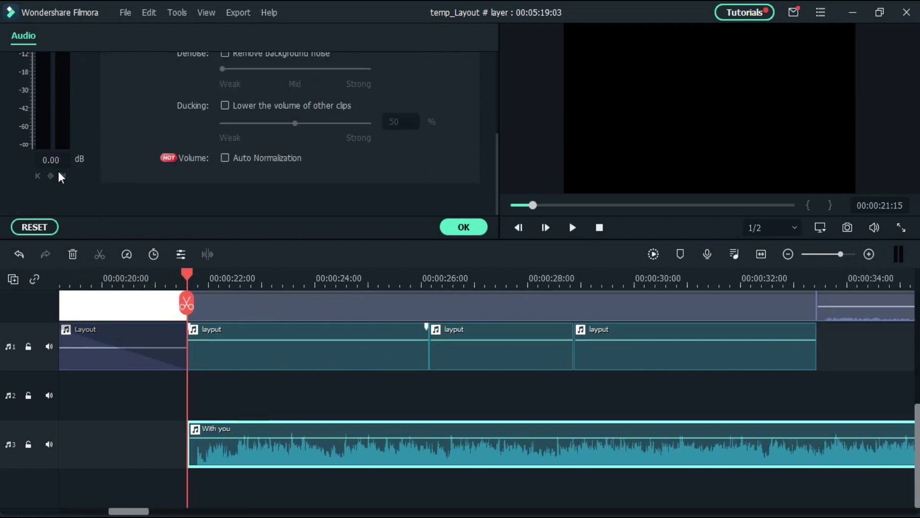
Add volume keyframes at the music's start and near 00:00:33, lowering the volume between them.
left_click(188, 274)
left_click(50, 176)
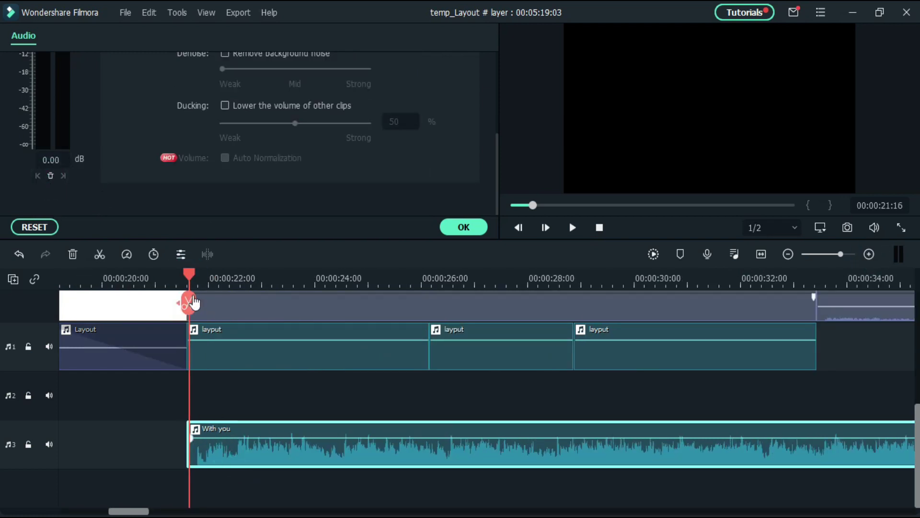
left_click_drag(188, 271, 821, 286)
left_click(50, 175)
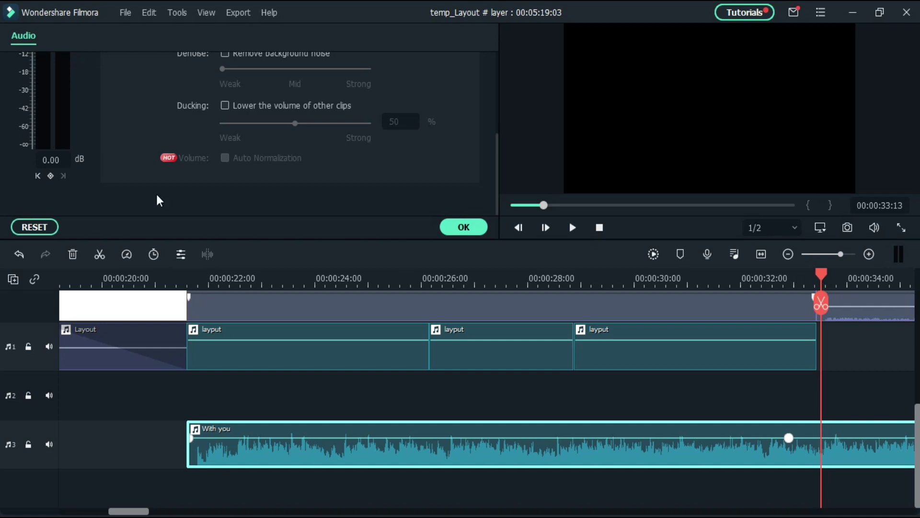
left_click_drag(412, 439, 412, 451)
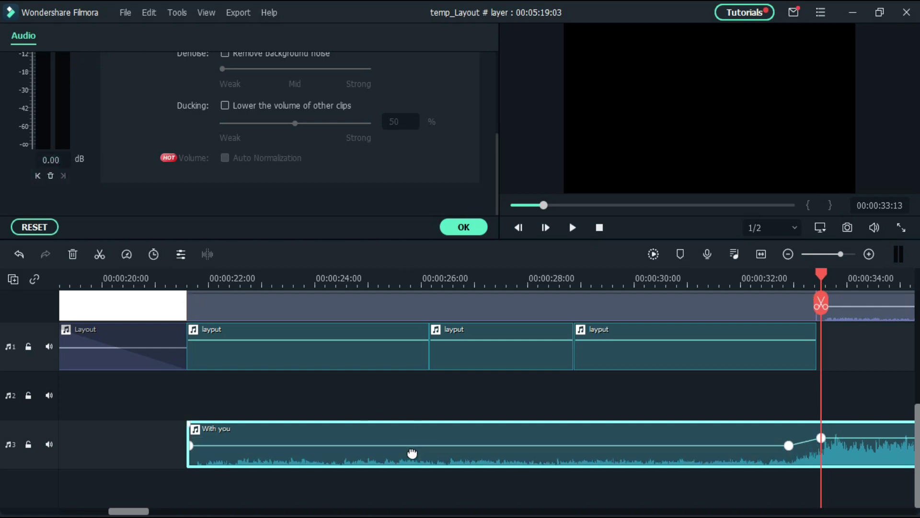
At 00:00:40, where voiceovers resume, drop the music volume to -17.76 dB.
scroll(134, 508, "right", 6)
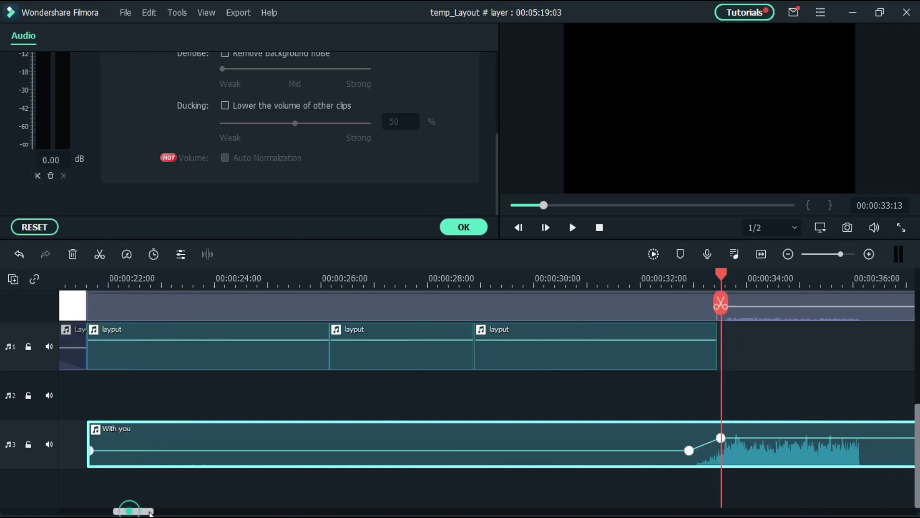
left_click(547, 277)
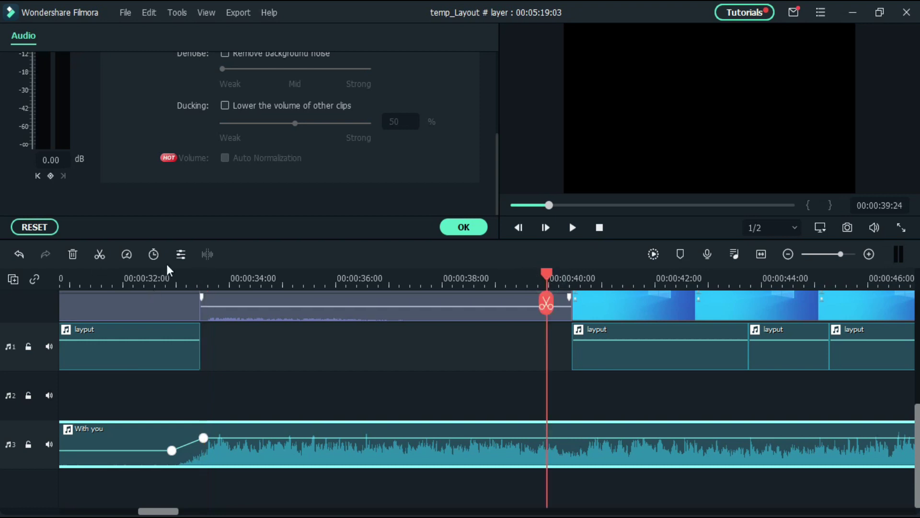
left_click_drag(551, 283, 576, 278)
scroll(115, 168, "up", 1)
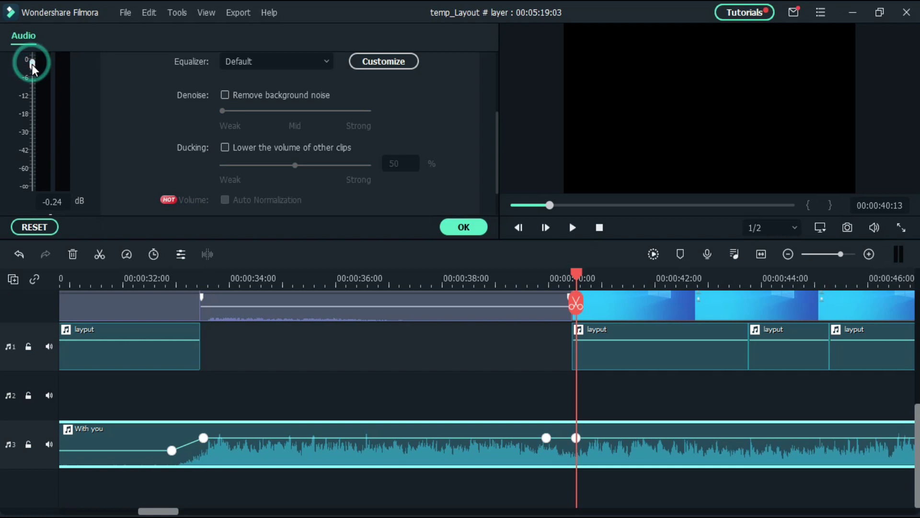
left_click_drag(33, 66, 32, 115)
left_click_drag(163, 510, 213, 510)
left_click(788, 254)
left_click(788, 254)
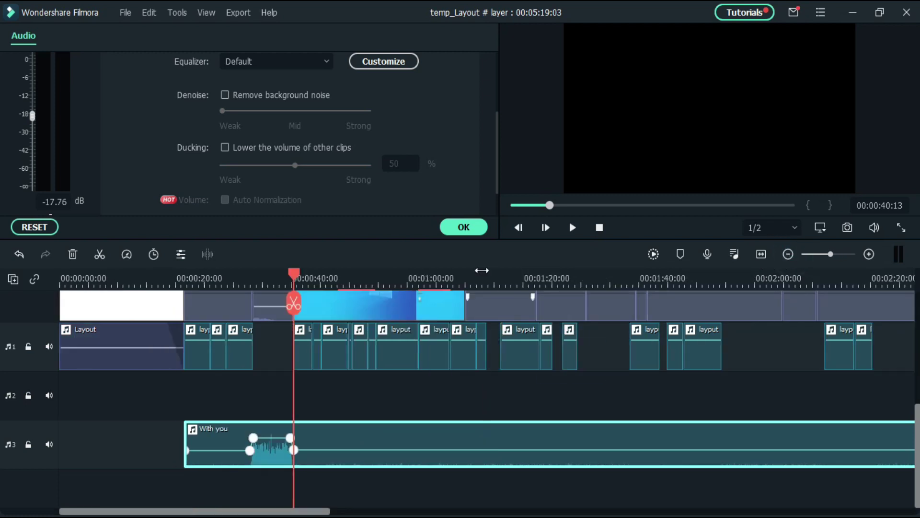
Add a volume keyframe at 00:01:14, after the voiceover ends, and raise the music to -1.68 dB.
left_click(487, 277)
left_click(870, 254)
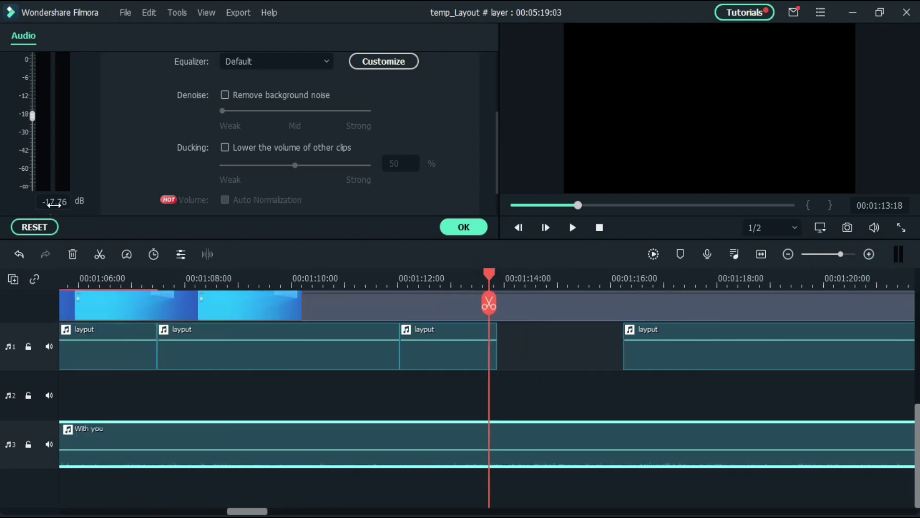
left_click(53, 204)
scroll(80, 195, "down", 1)
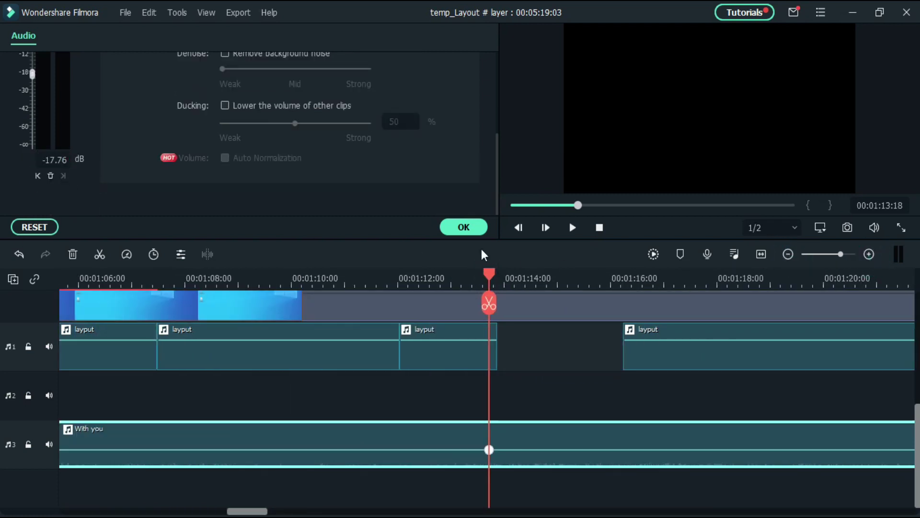
left_click_drag(491, 276, 505, 278)
left_click(50, 175)
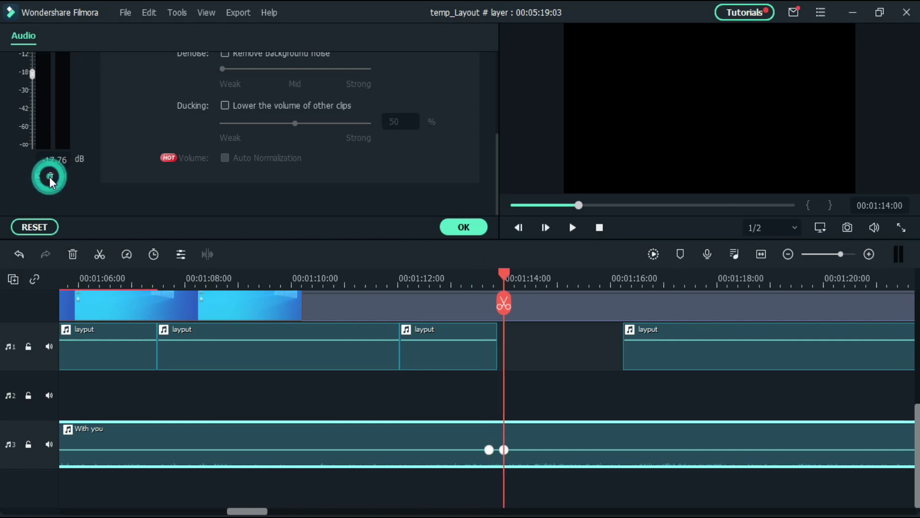
scroll(42, 96, "up", 1)
left_click(32, 115)
left_click_drag(33, 115, 32, 69)
Add keyframes at 00:01:16:02 and 00:01:16:09 and lower the music to -16.56 dB under the next voiceover.
left_click_drag(506, 275, 618, 282)
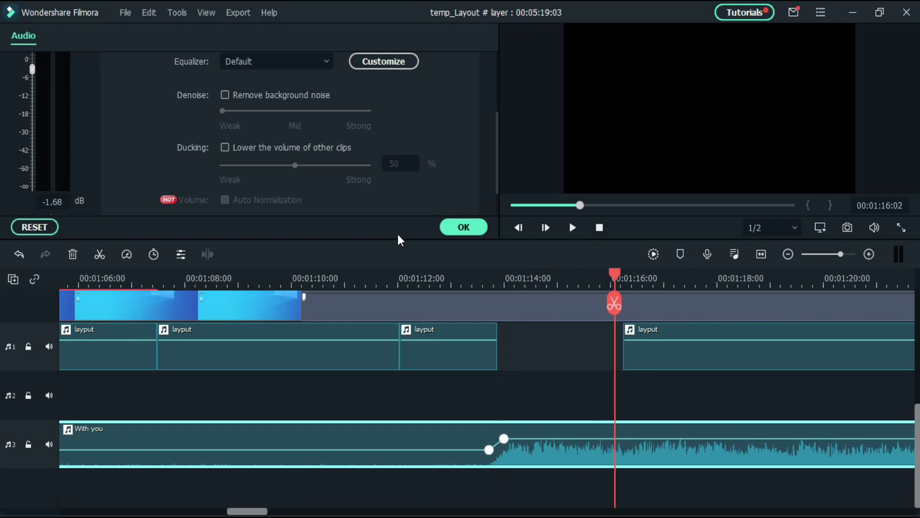
left_click_drag(401, 239, 401, 256)
left_click(51, 219)
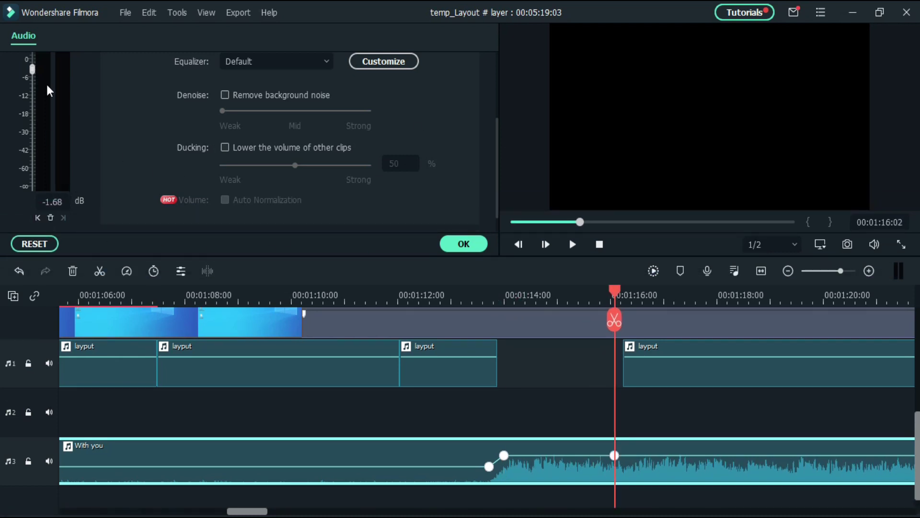
left_click_drag(612, 291, 631, 294)
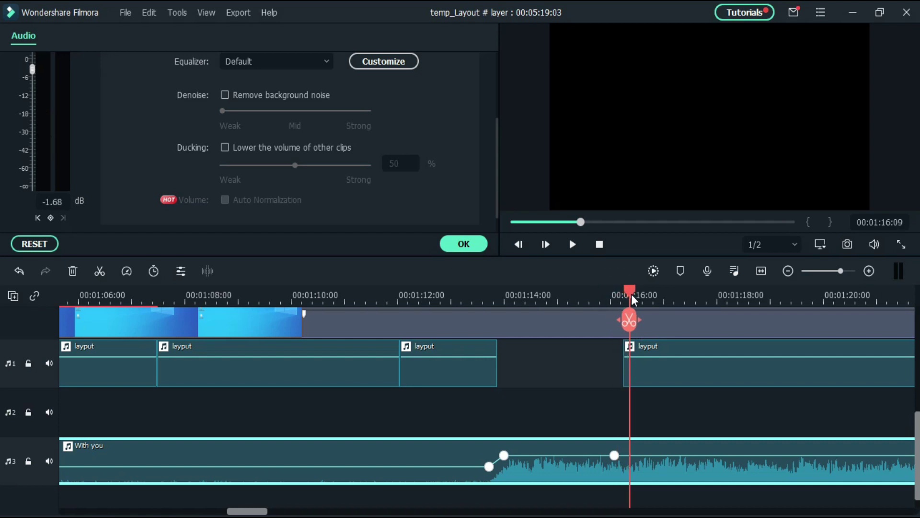
left_click(50, 218)
left_click_drag(33, 69, 50, 109)
left_click(789, 272)
Add volume keyframes from 00:01:24 to 00:01:27, undo an accidental split, and raise the middle keyframe to about -0.54 dB.
scroll(257, 333, "right", 5)
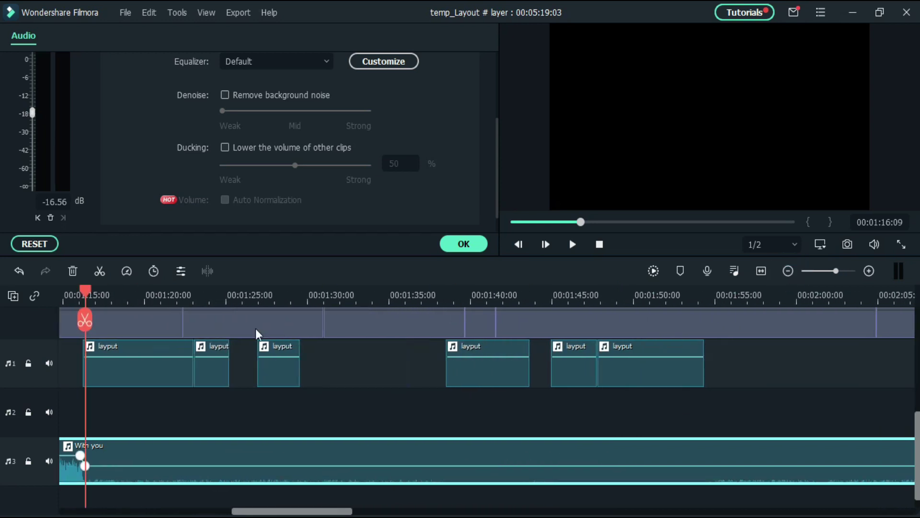
left_click(241, 291)
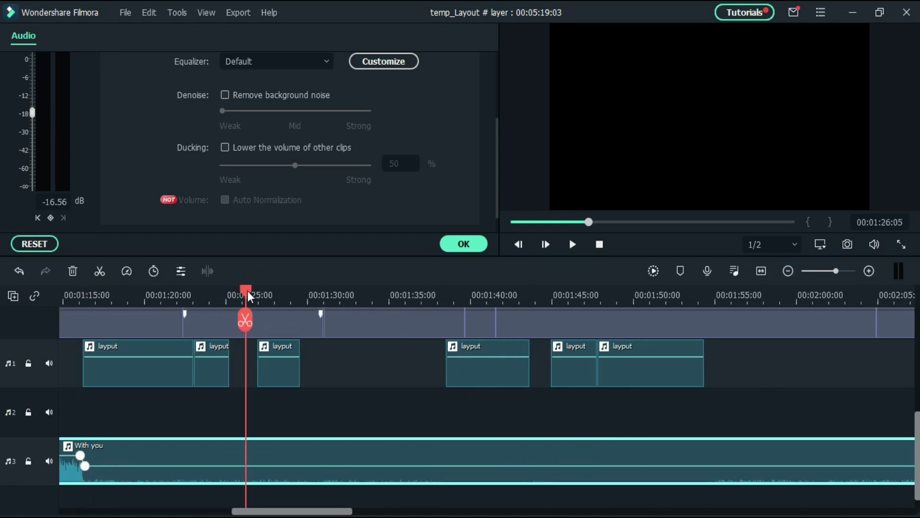
left_click(869, 272)
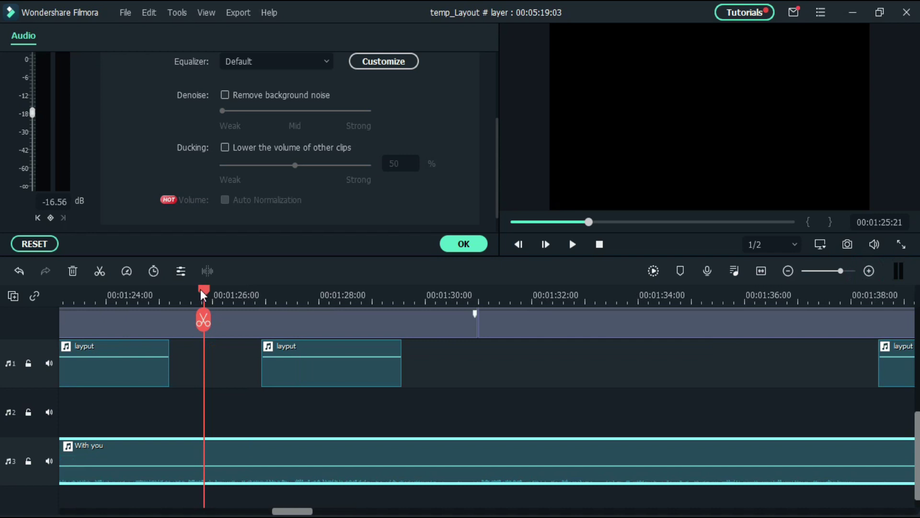
left_click_drag(201, 289, 268, 310)
left_click(50, 218)
left_click(269, 313)
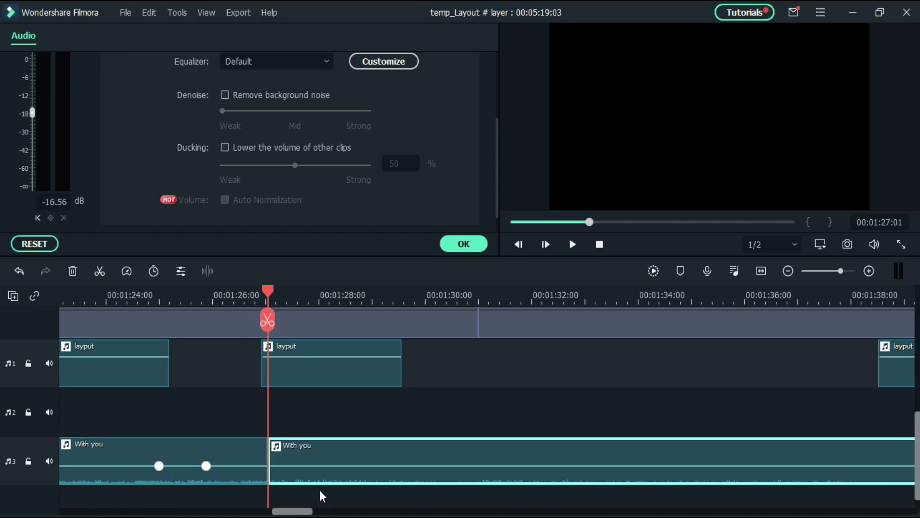
key("ctrl+z")
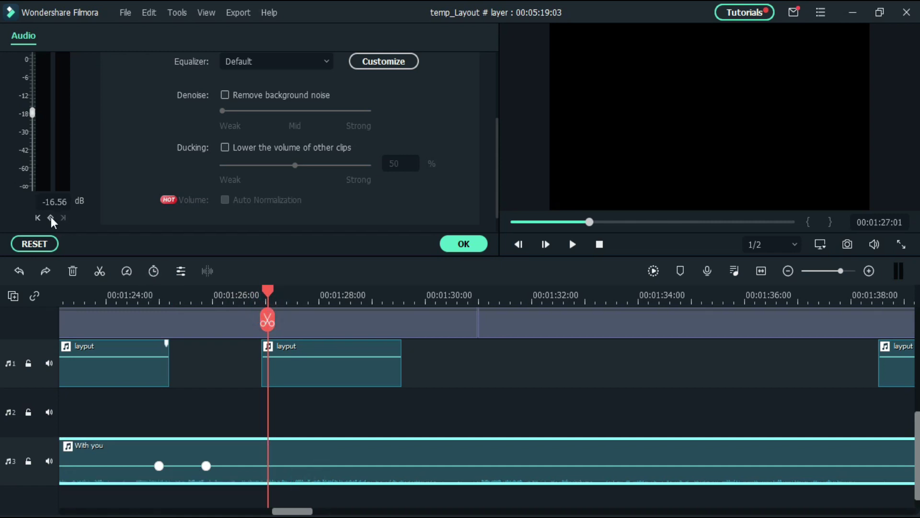
left_click(49, 217)
left_click_drag(206, 465, 208, 454)
Add two volume keyframes a few frames apart where the voiceover ends near 00:01:29.
left_click_drag(326, 297, 389, 297)
left_click(50, 218)
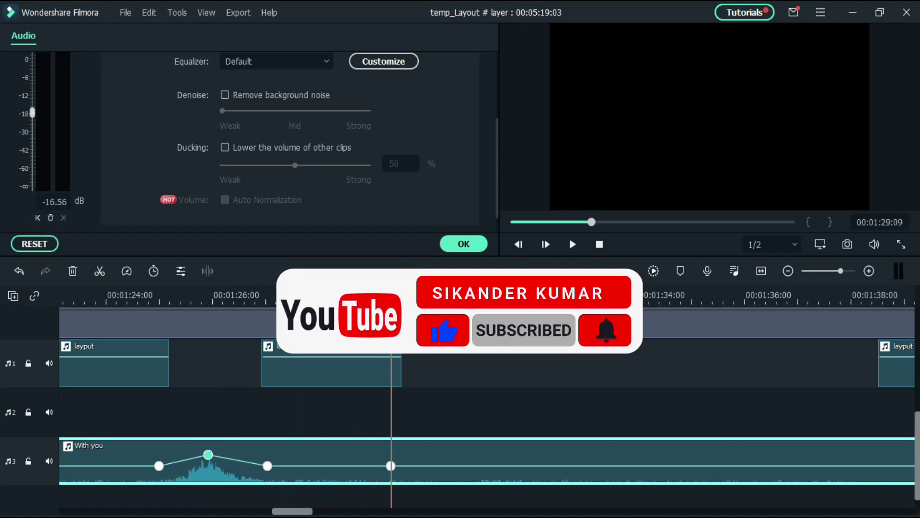
left_click(50, 218)
scroll(254, 405, "right", 5)
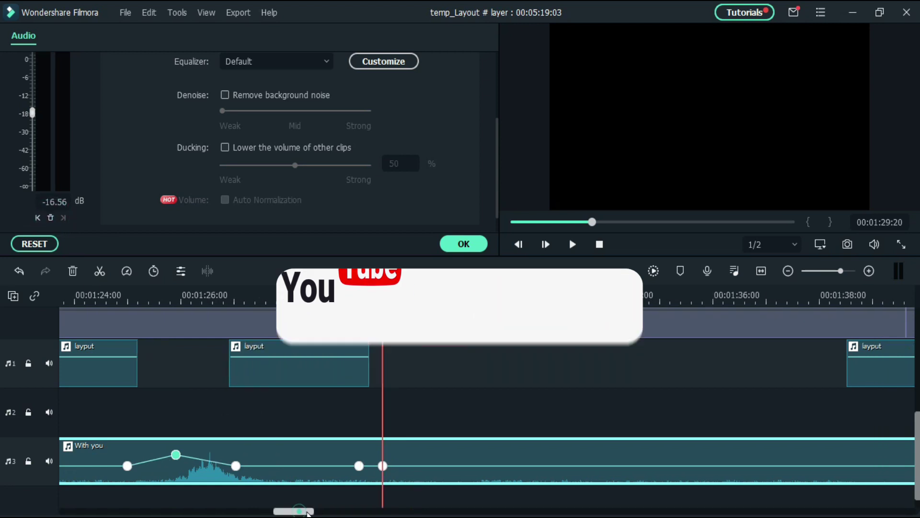